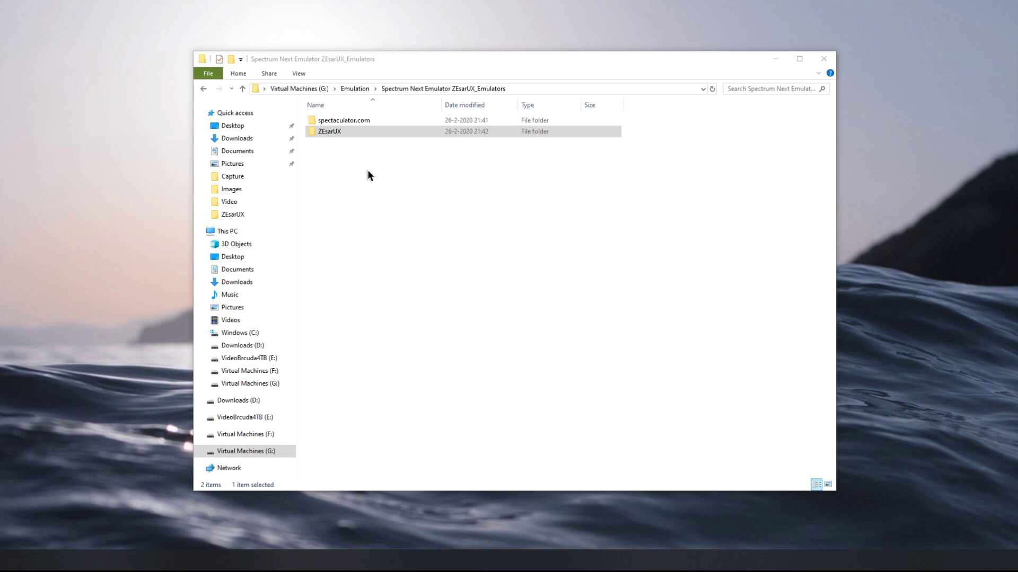
- Launch zesarux.exe from the ZEsarUX folder, reposition the emulator window over the file list and dismiss the startup tip
double_click(329, 132)
scroll(383, 386, "down", 10)
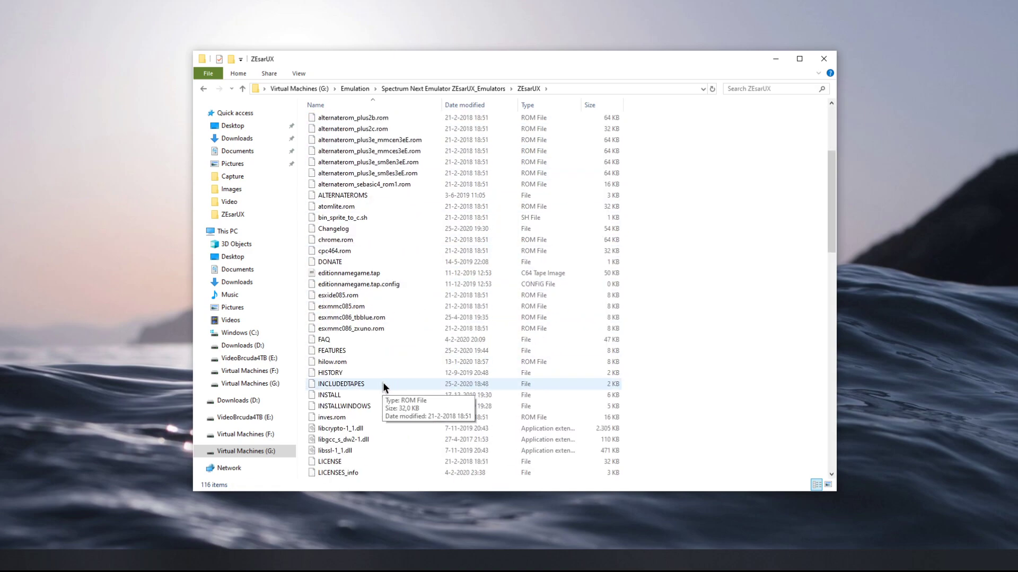
scroll(384, 387, "down", 15)
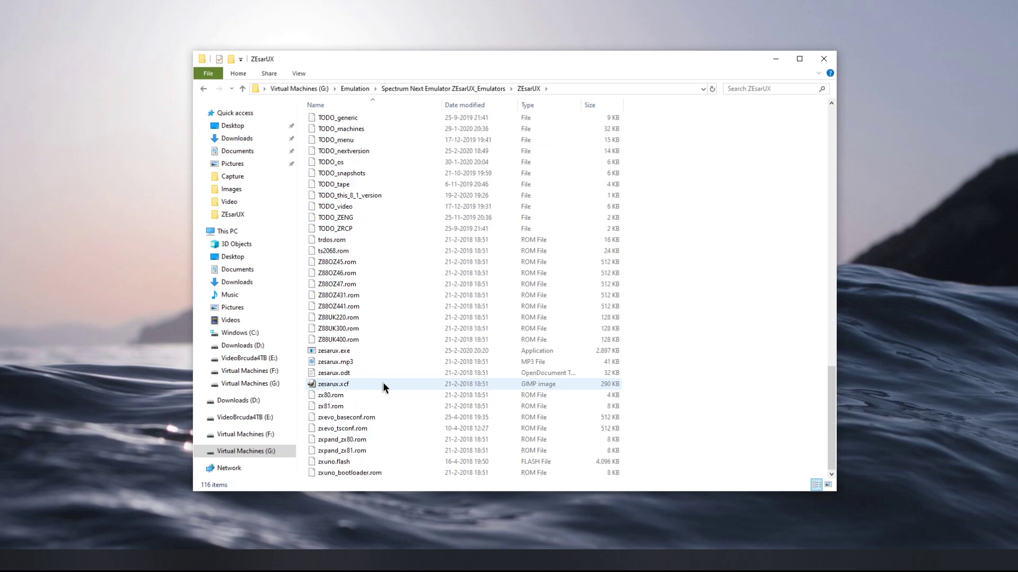
double_click(332, 353)
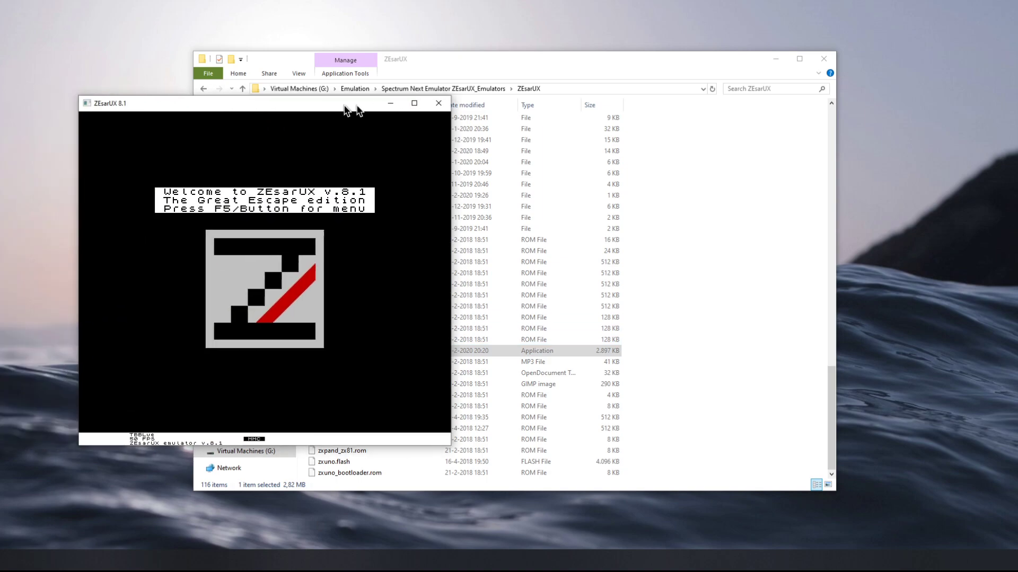
left_click_drag(352, 106, 582, 101)
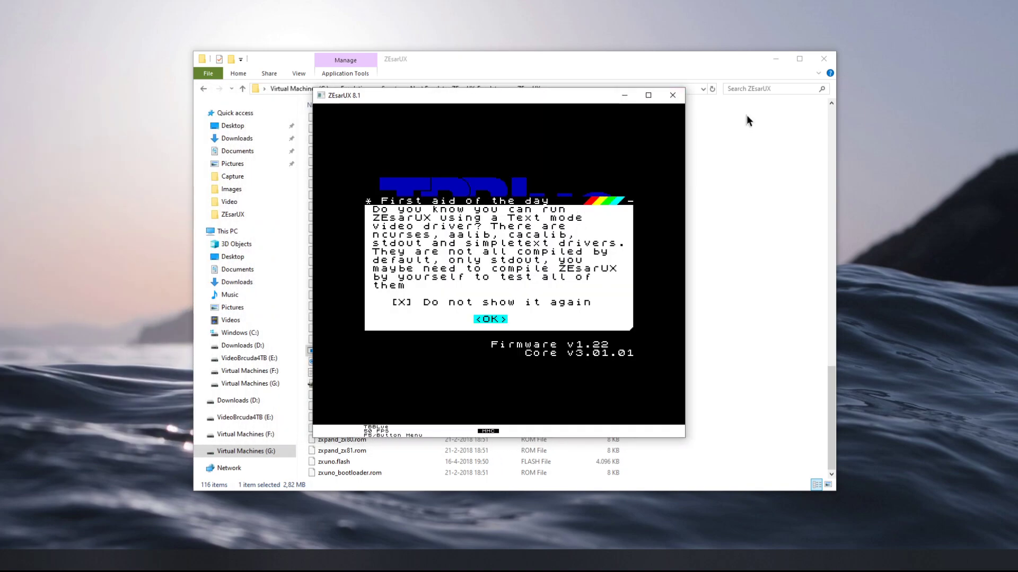
key("Return")
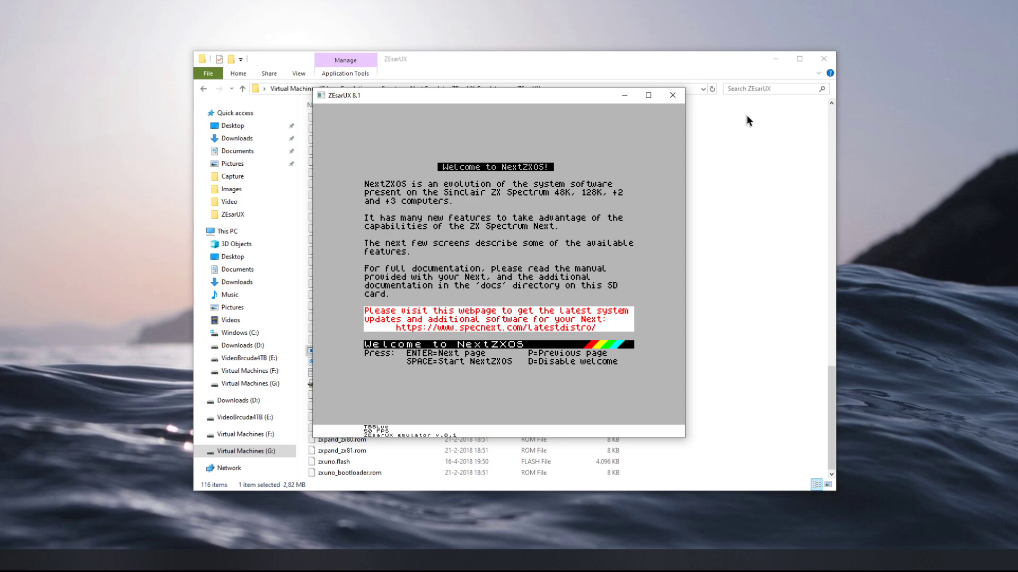
- Examine the emulator's MMC storage settings, including the MMC file, MMC emulation and DIVMMC paging options
key("F5")
key("Down")
key("Down")
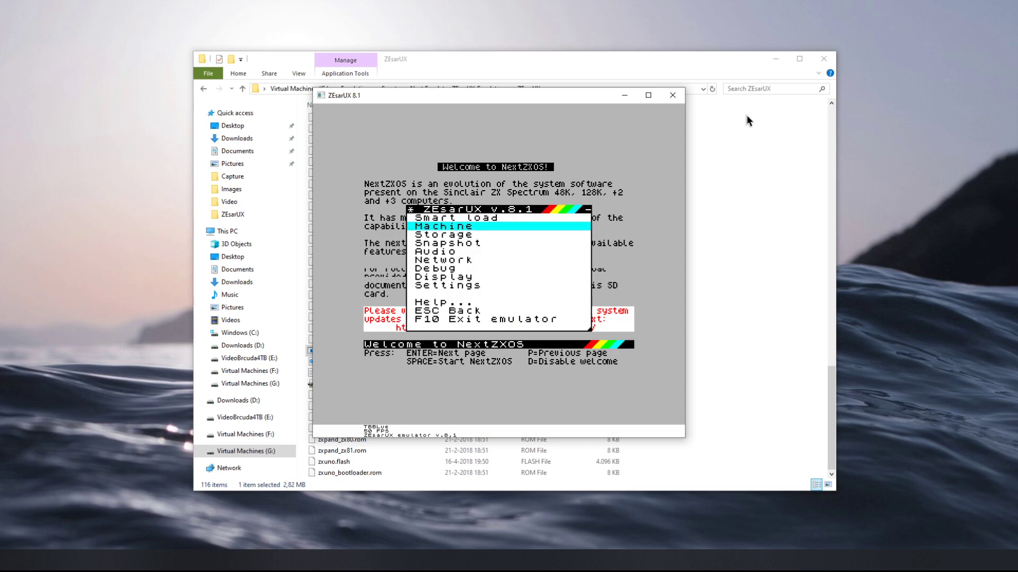
key("Return")
key("Down")
key("Return")
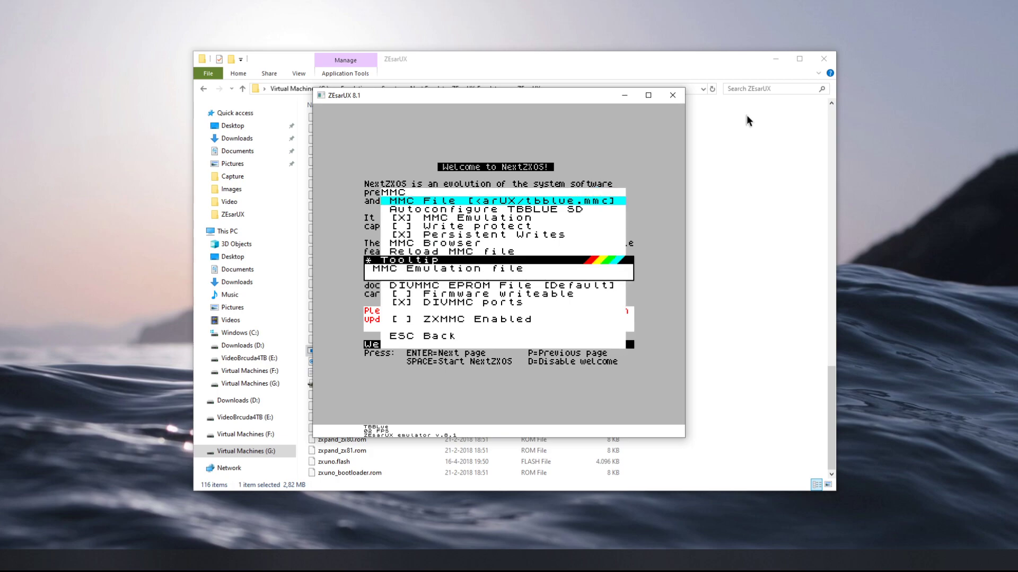
key("Down")
key("Down")
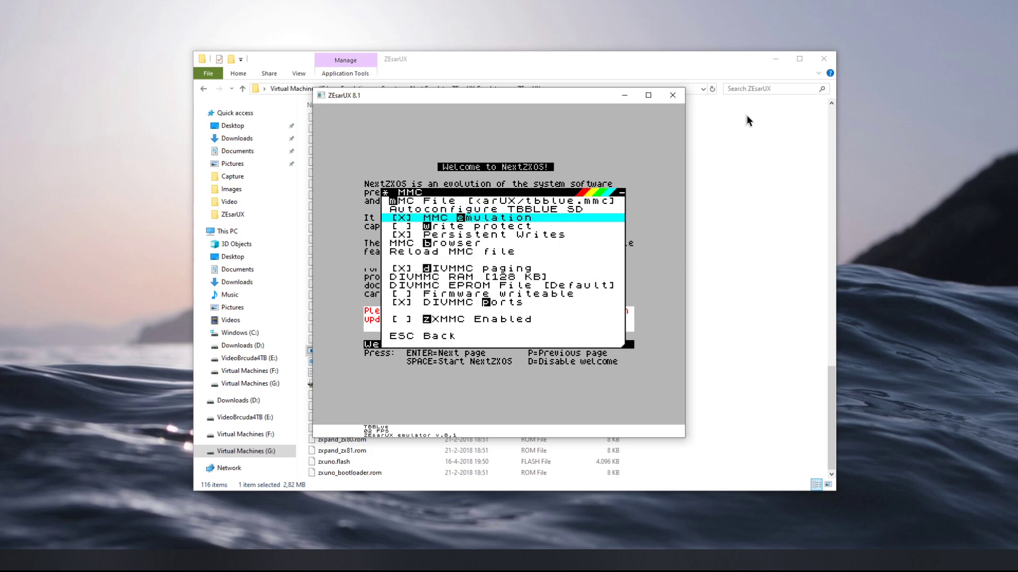
key("Down")
key("Down")
key("Down")
key("Down")
key("Down")
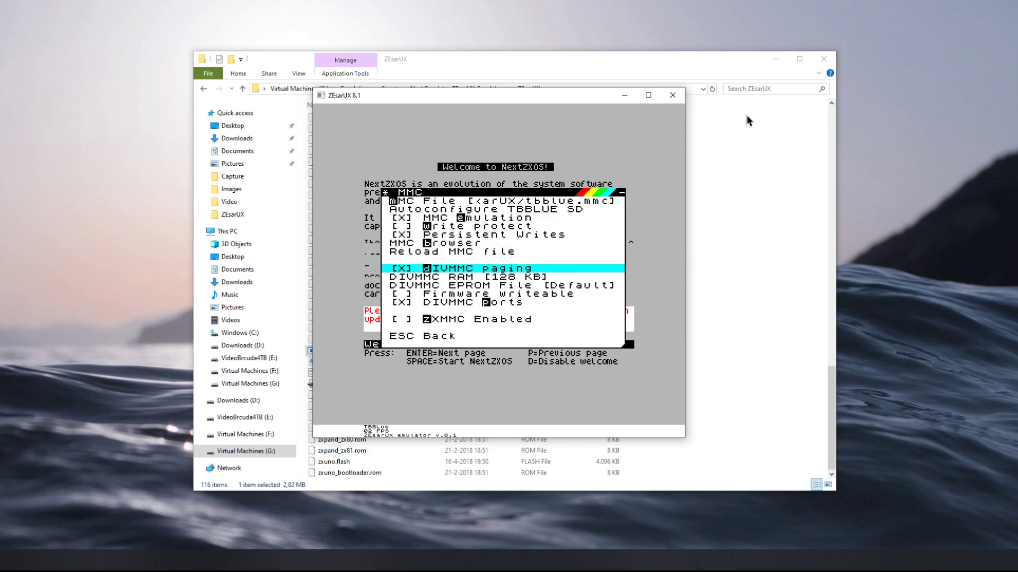
key("Down")
key("Escape")
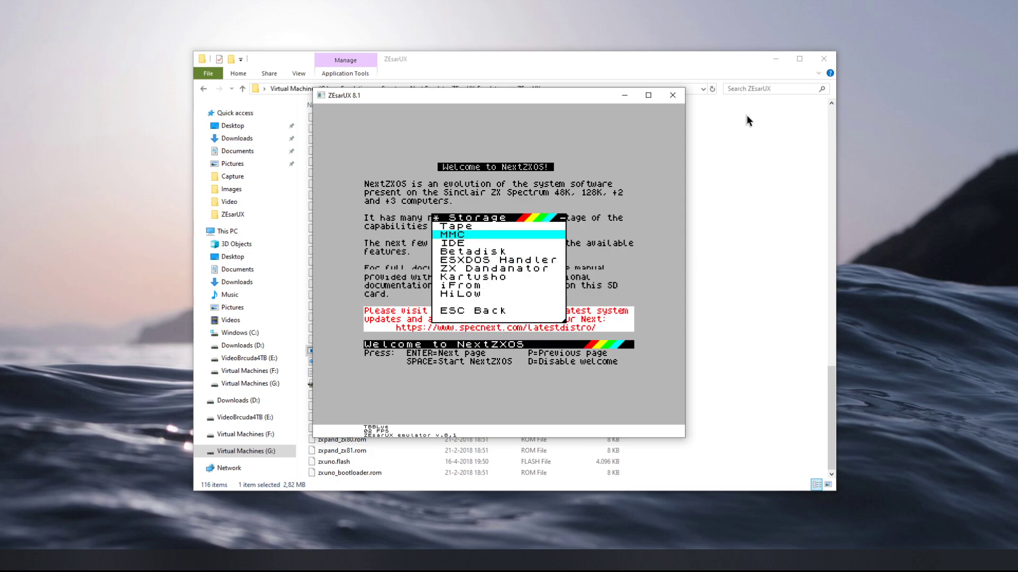
key("Escape")
- Check which manufacturer is selected in the emulator's machine list, leaving the selection as it is, and return to the welcome screen
key("Down")
key("Down")
key("Down")
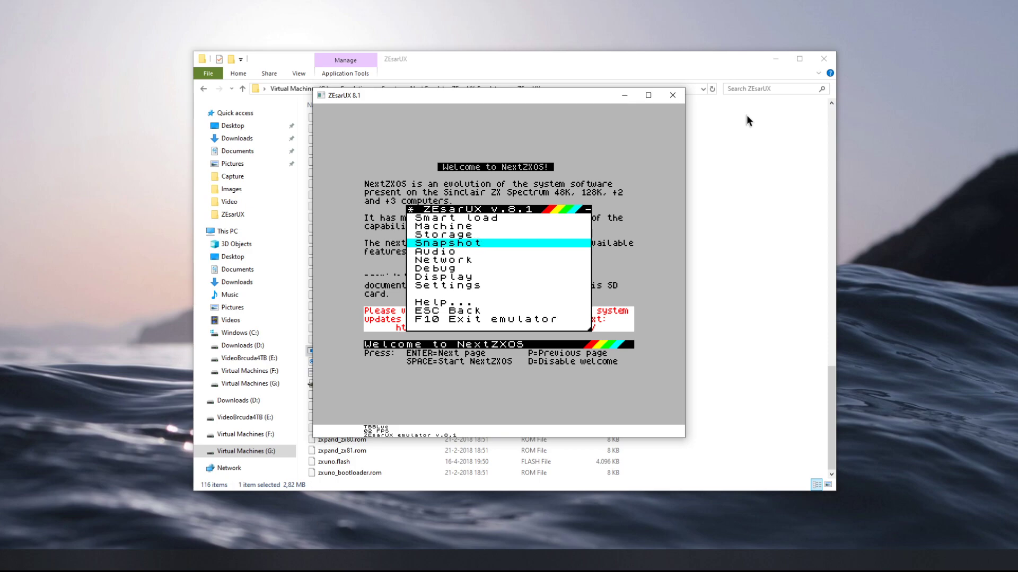
key("Up")
key("Up")
key("Up")
key("Up")
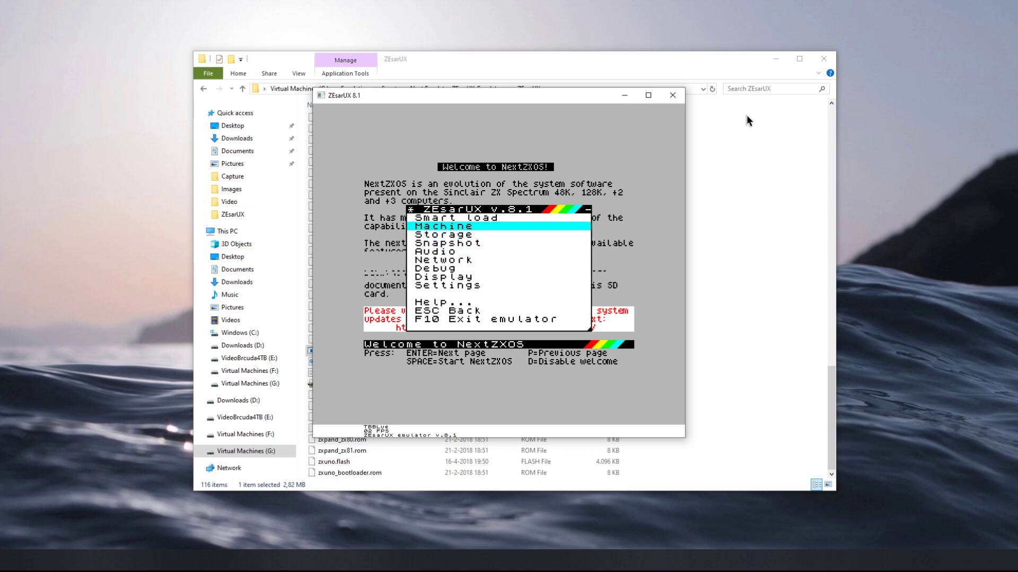
key("Return")
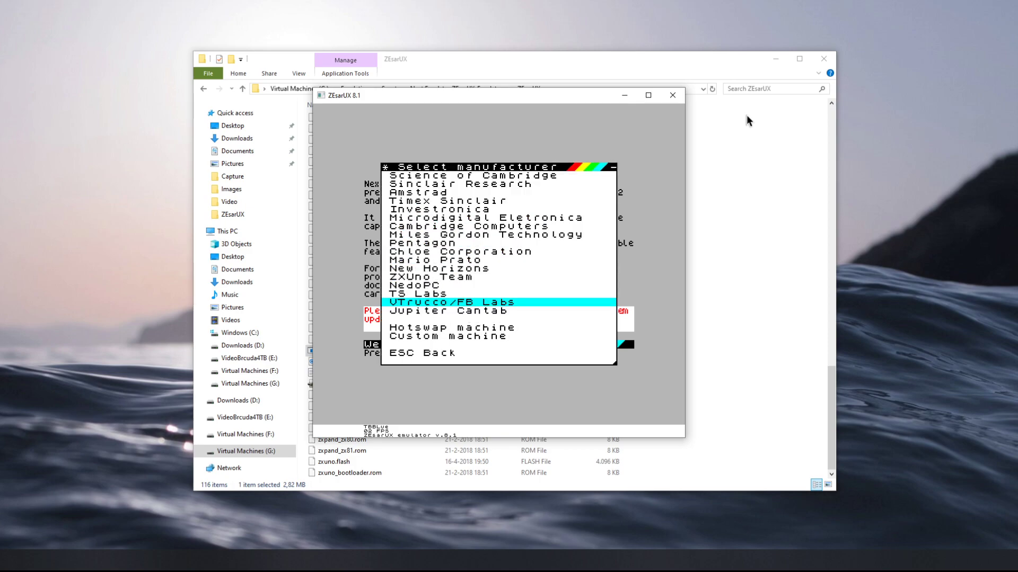
key("Escape")
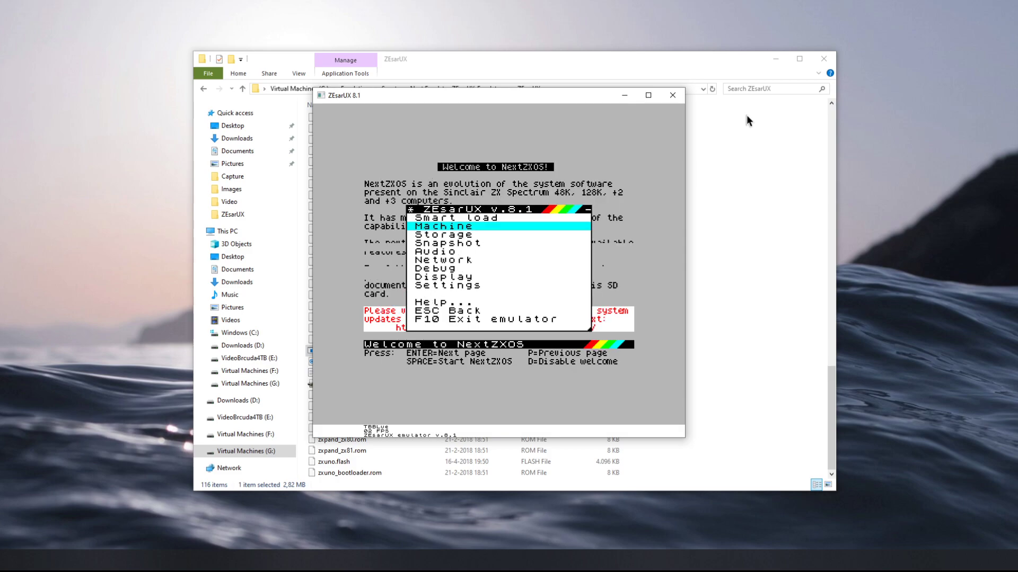
key("Escape")
- Start NextZXOS from the welcome screen and open the DEMOS directory in its file browser
key("space")
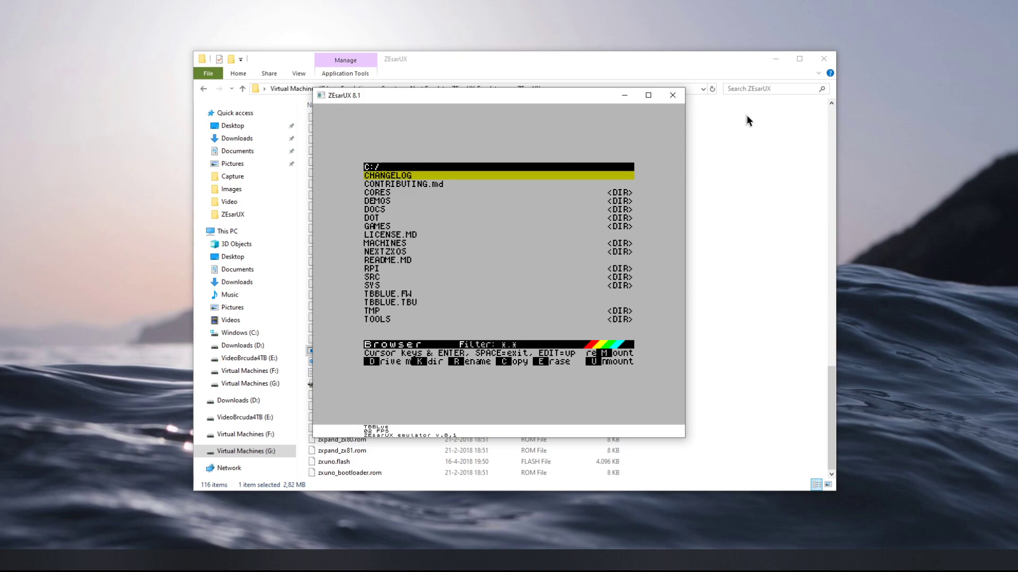
key("Down")
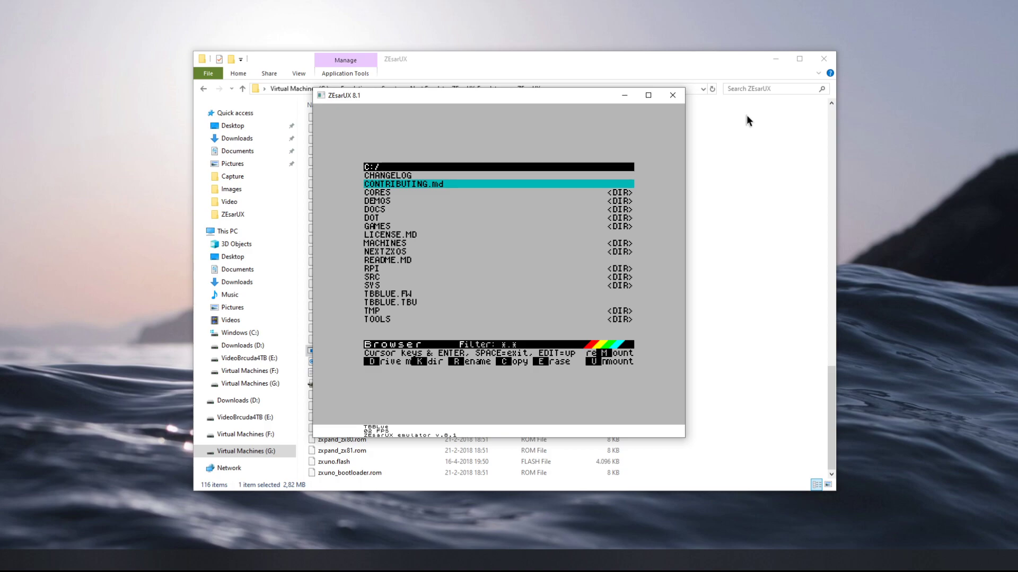
key("Down")
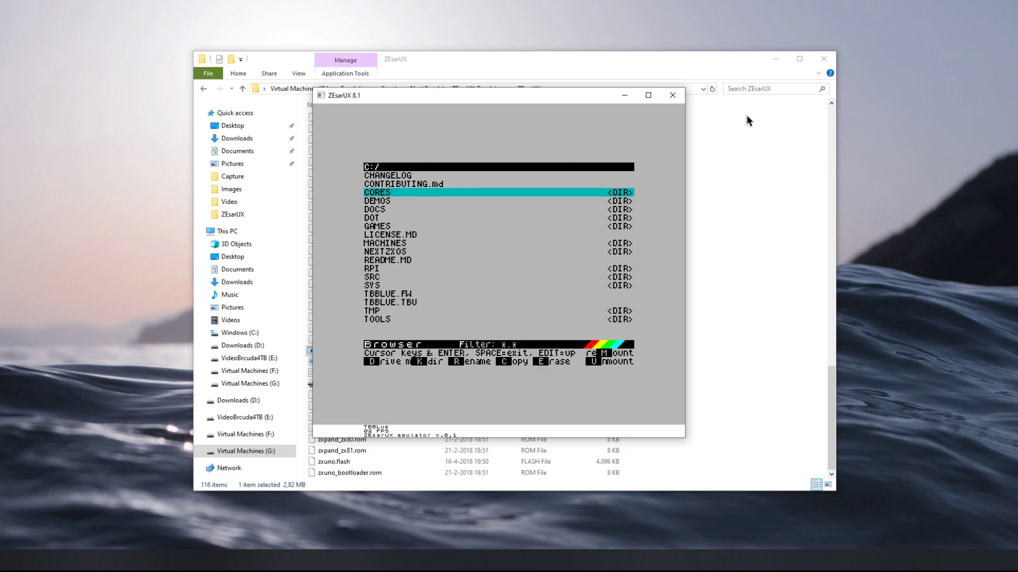
key("Down")
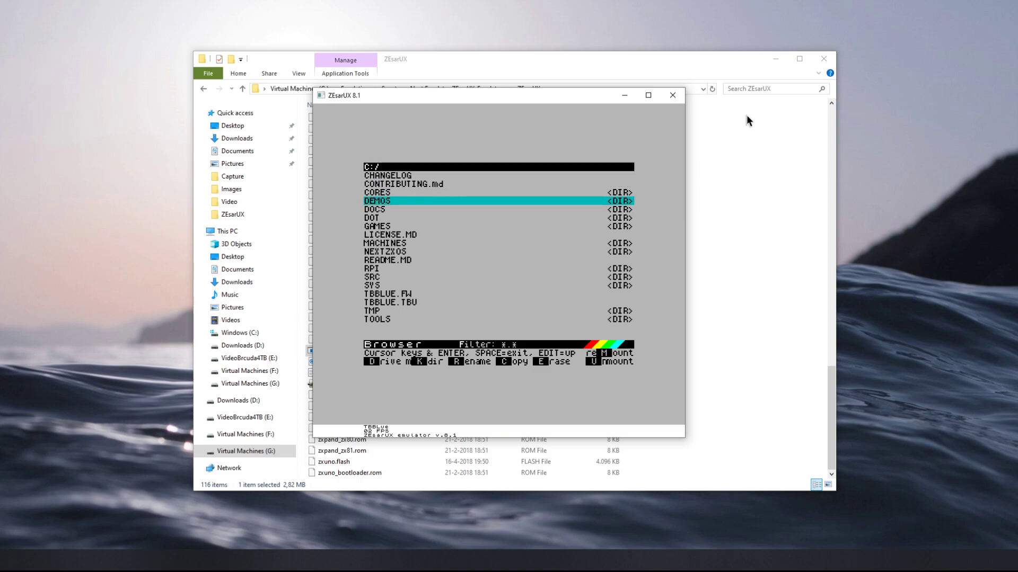
key("Return")
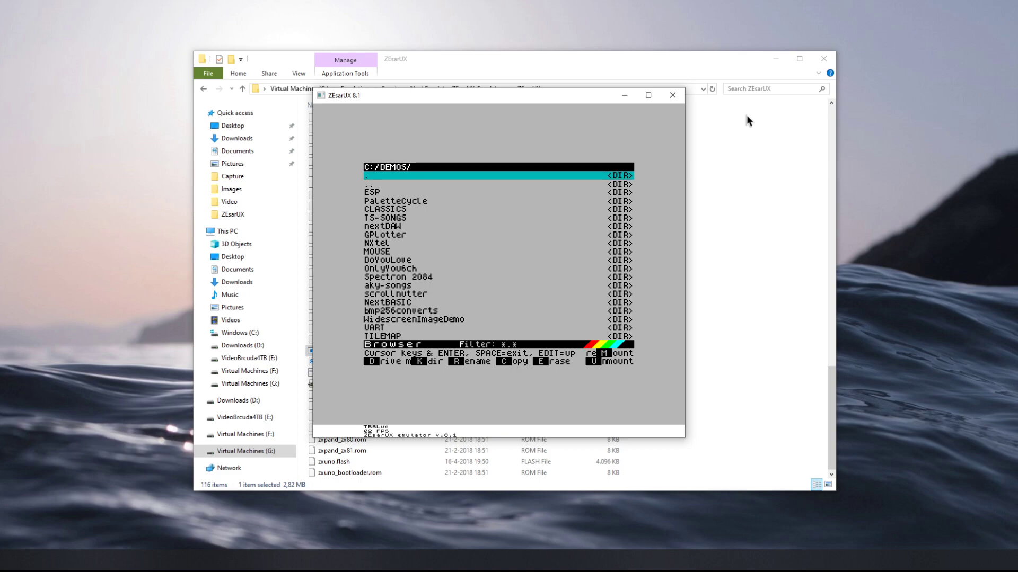
- Look through the folders in C:/DEMOS/ and open the Spectron 2084 folder
key("Down")
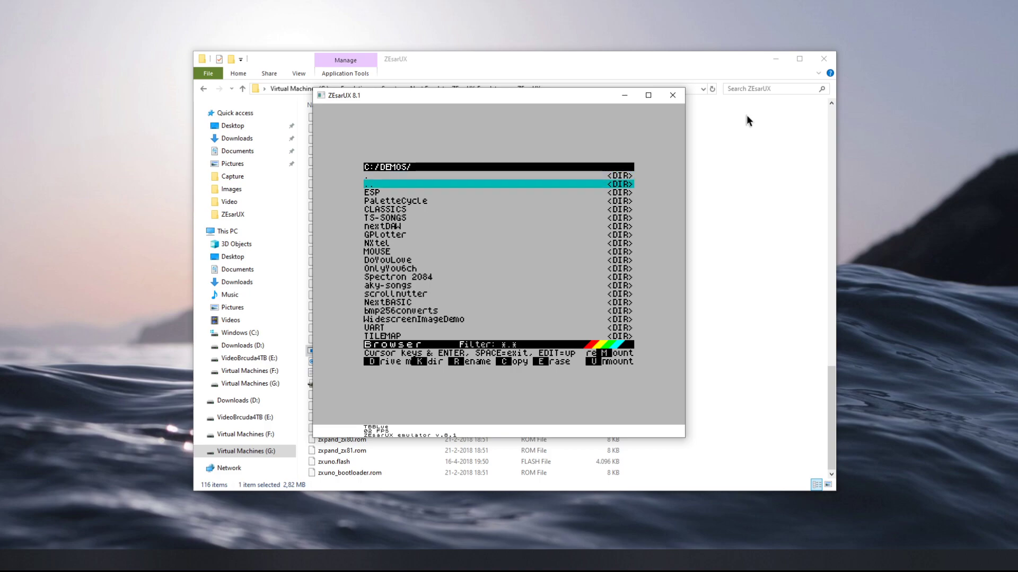
key("Down")
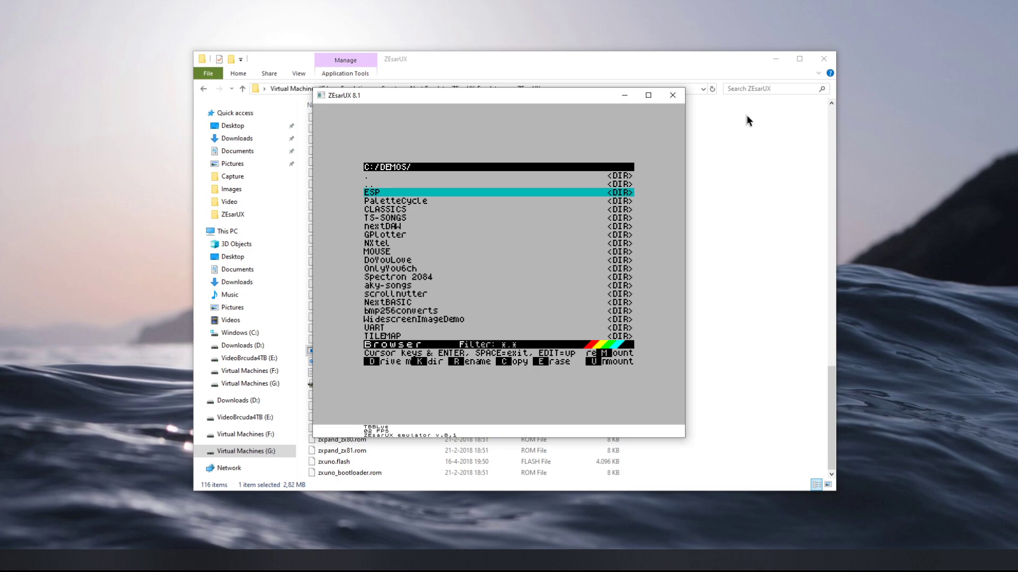
key("Down")
key("Down")
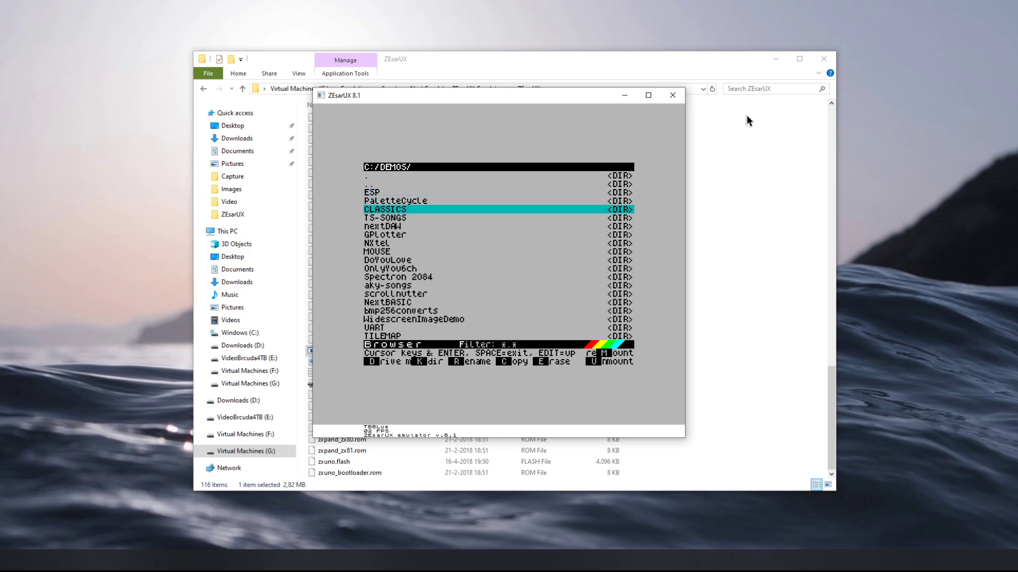
key("Down")
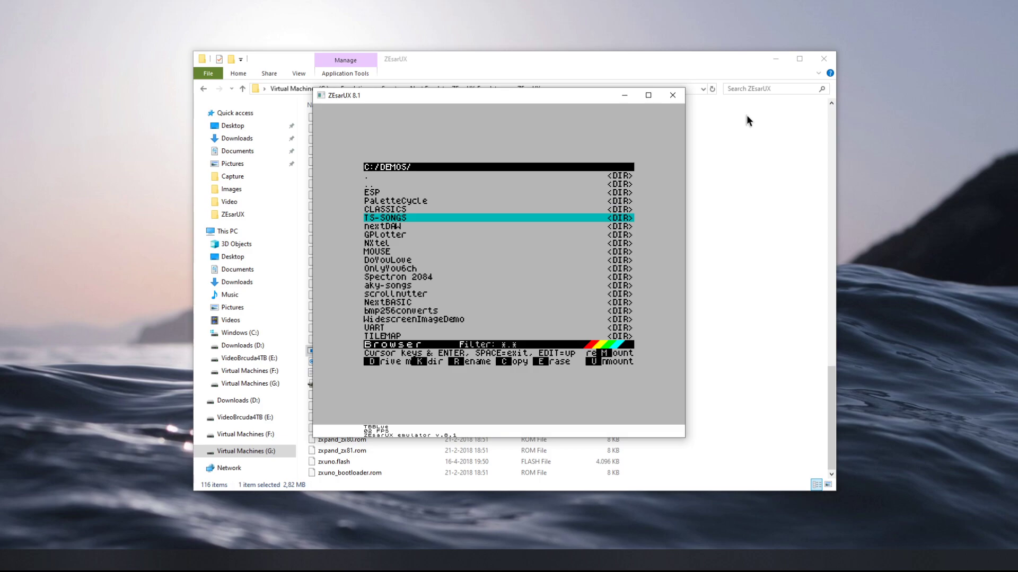
key("Down")
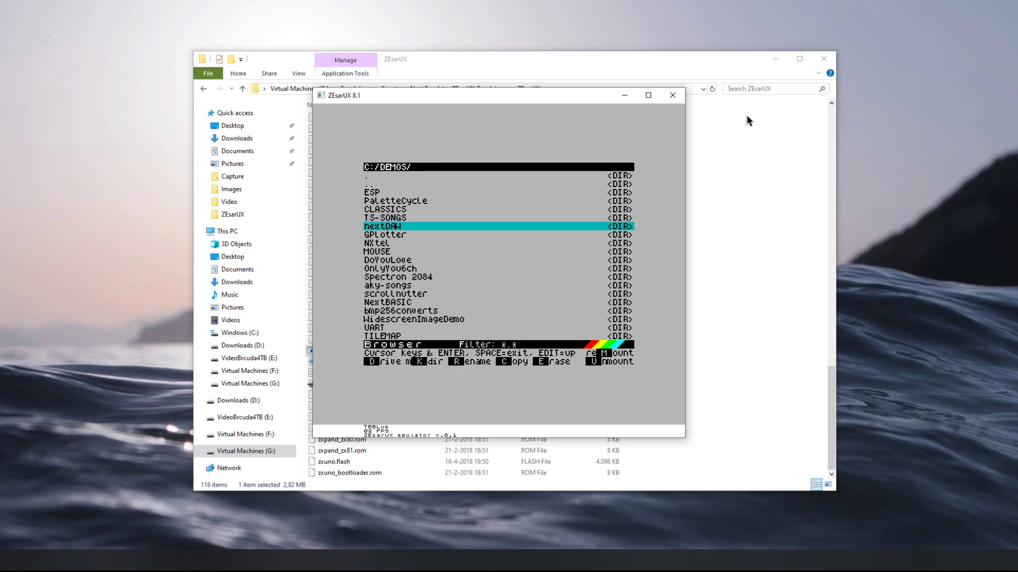
key("Down")
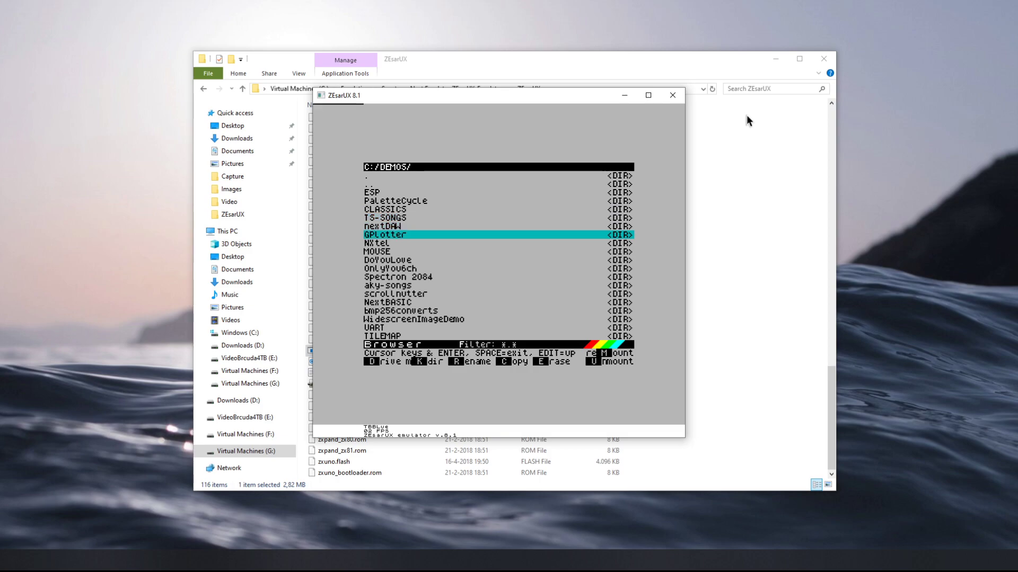
key("Down")
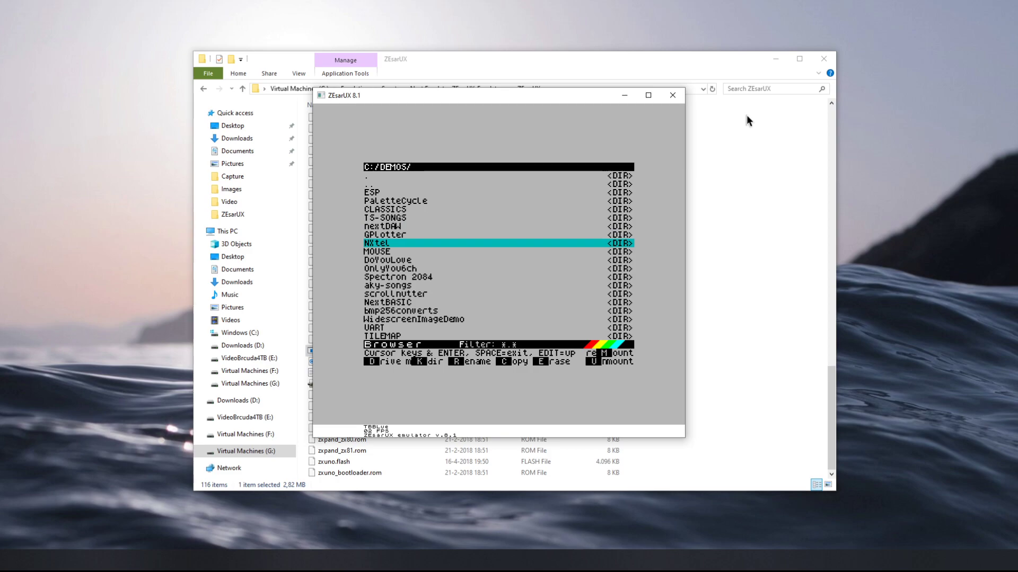
key("Down")
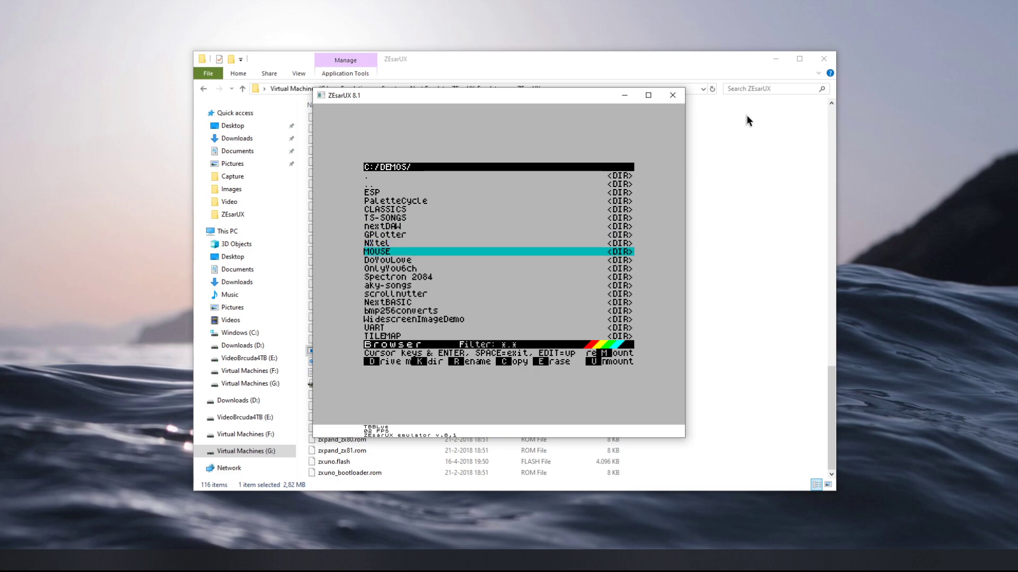
key("Down")
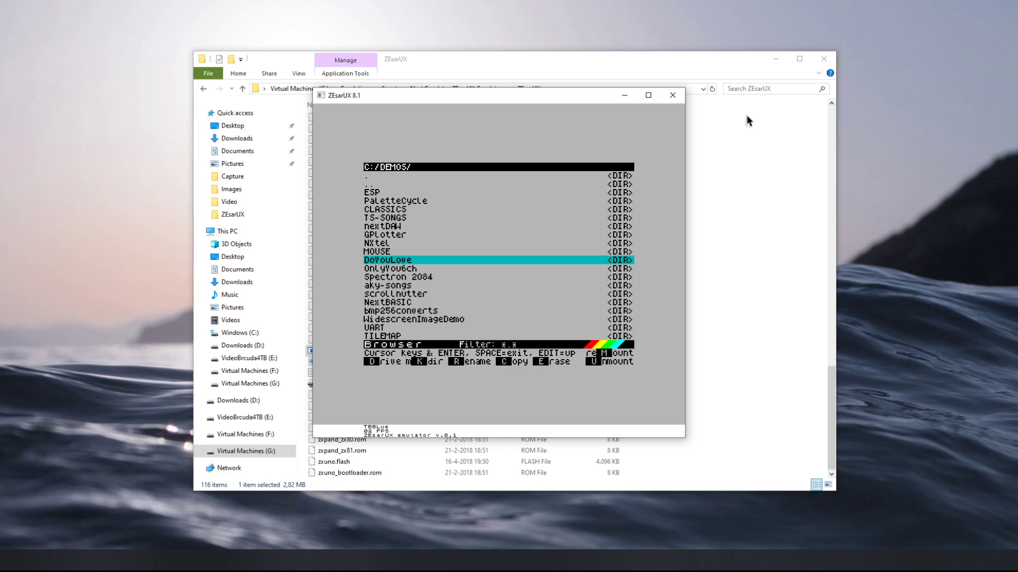
key("Down")
key("Down")
key("Down")
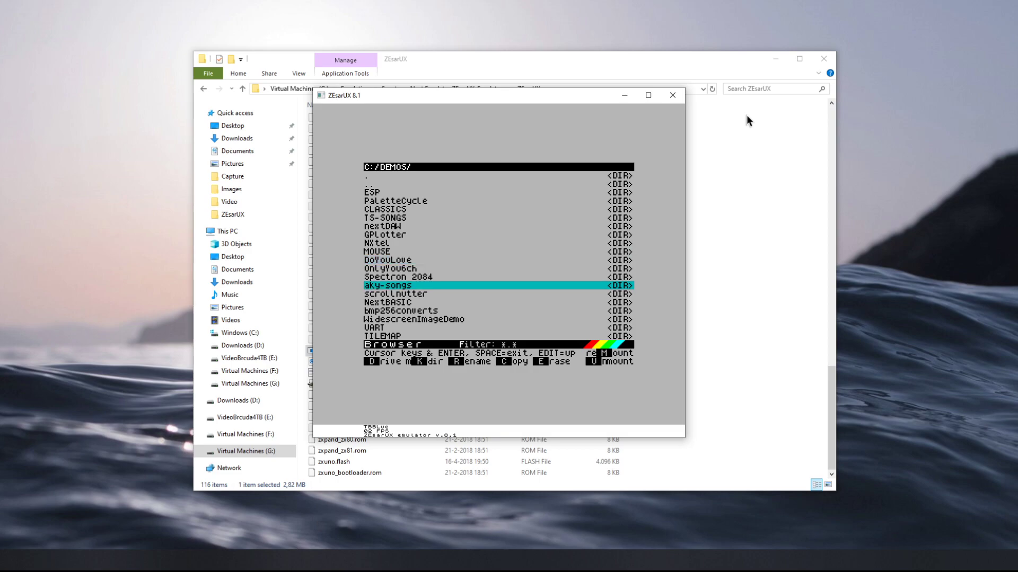
key("Up")
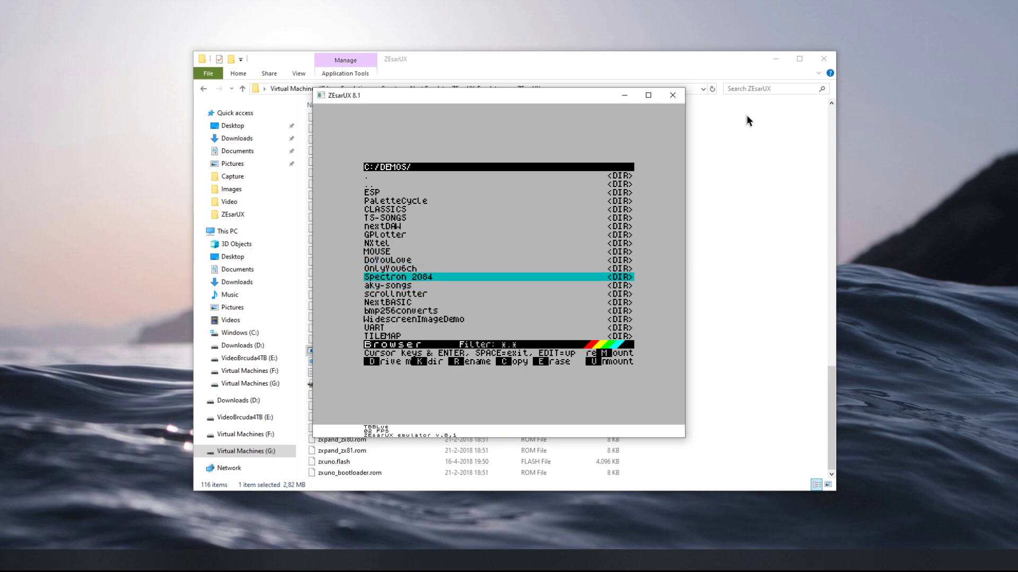
key("Return")
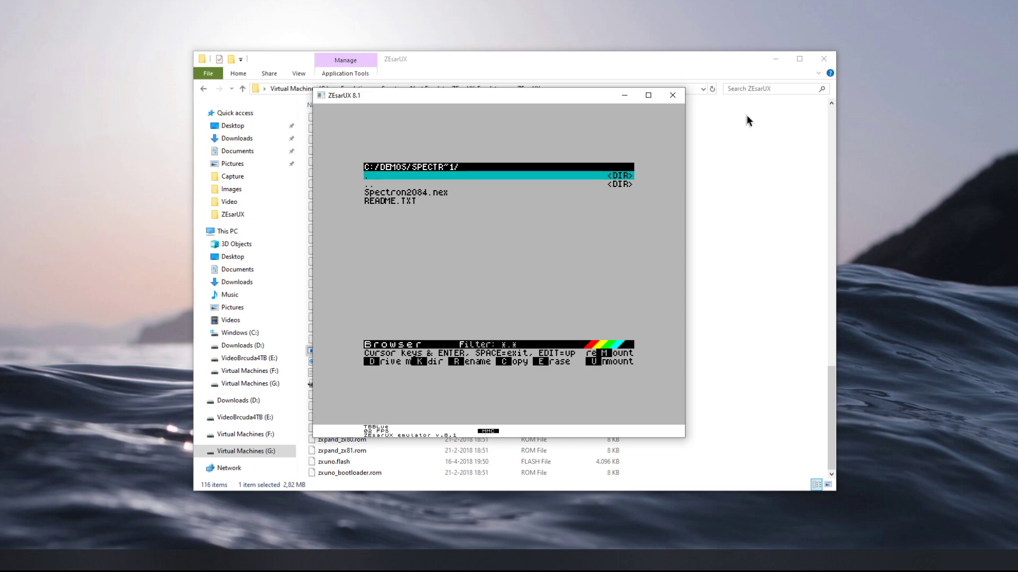
- Run Spectron2084.nex and close the manufacturer selection list to return to the game's intro screen
key("Down")
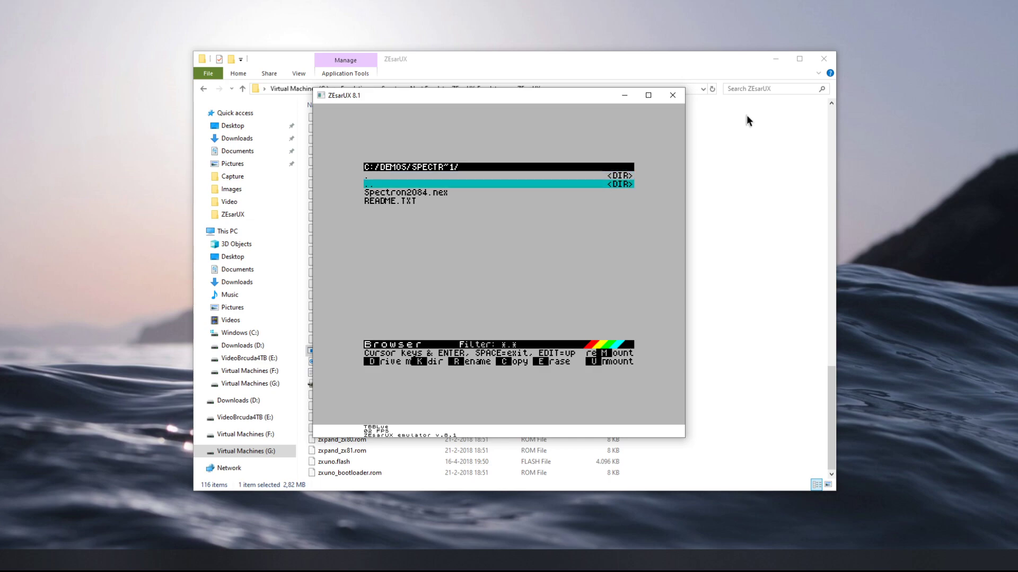
key("Down")
key("Down")
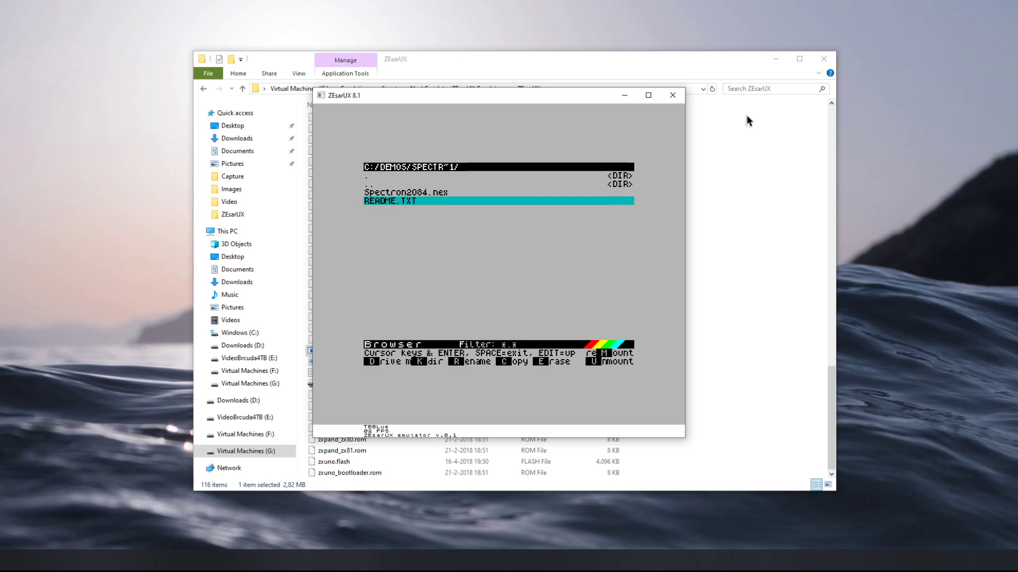
key("Up")
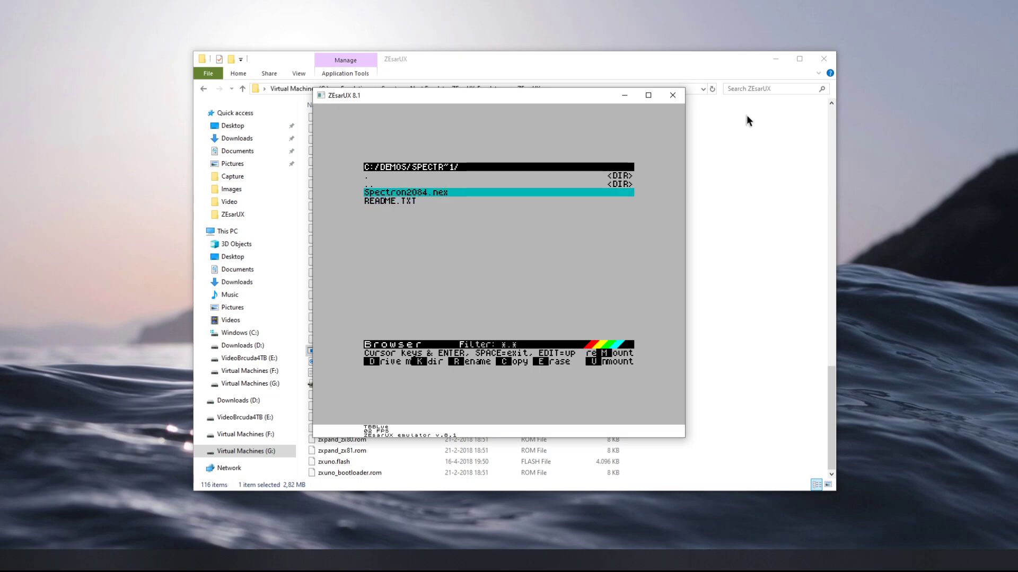
key("Return")
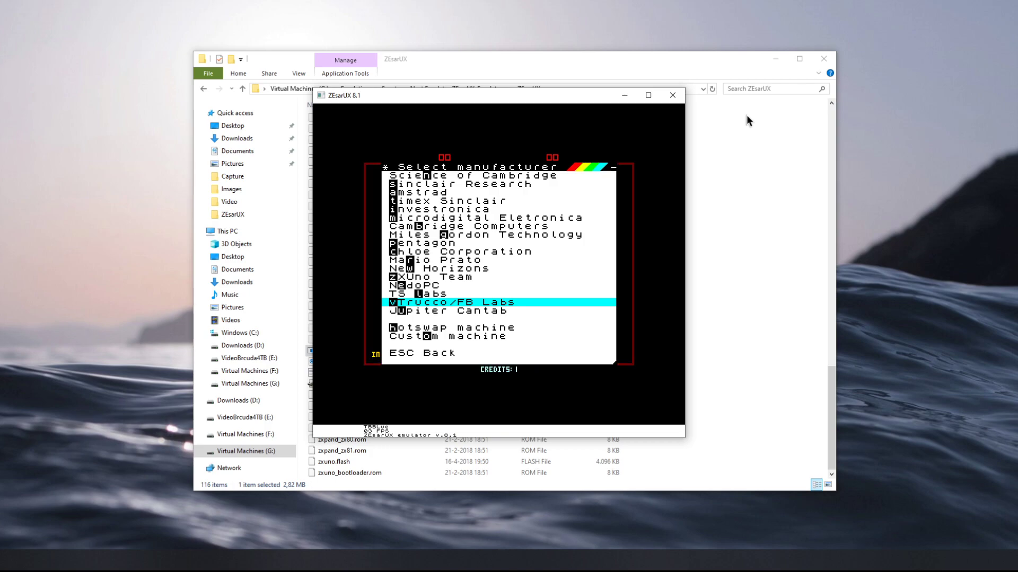
key("Escape")
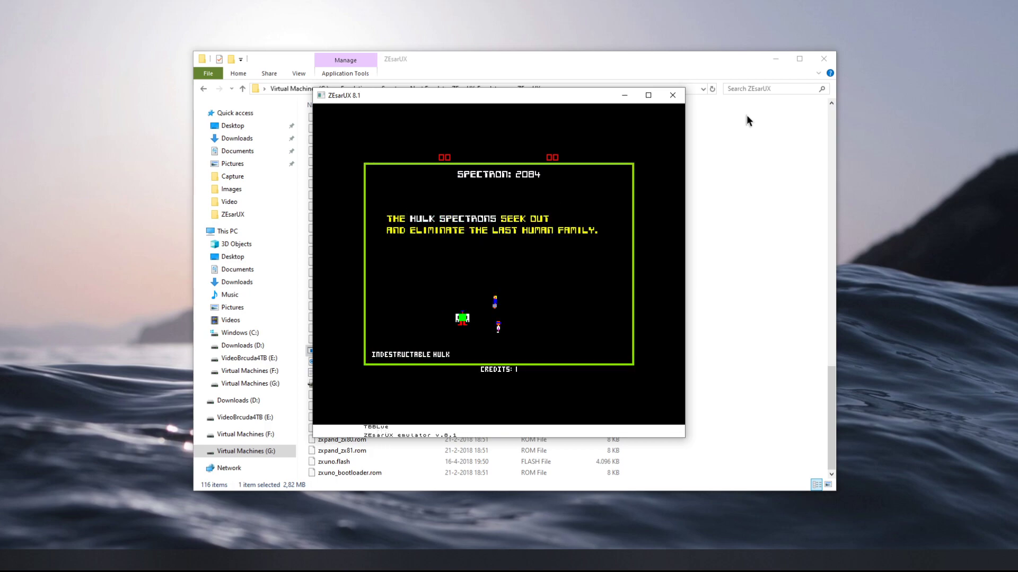